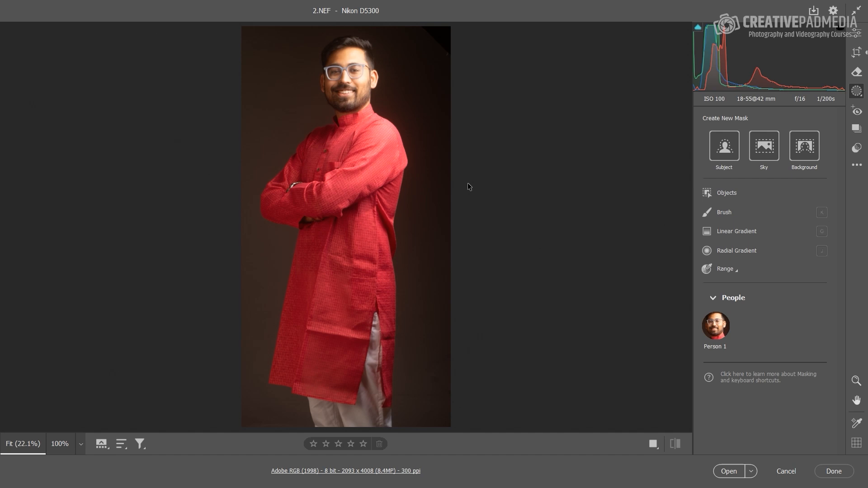
Create a people mask for Person 1 that covers only the clothes
{"action": "mouse_move", "coordinate": [721, 333]}
{"action": "left_click", "coordinate": [719, 328]}
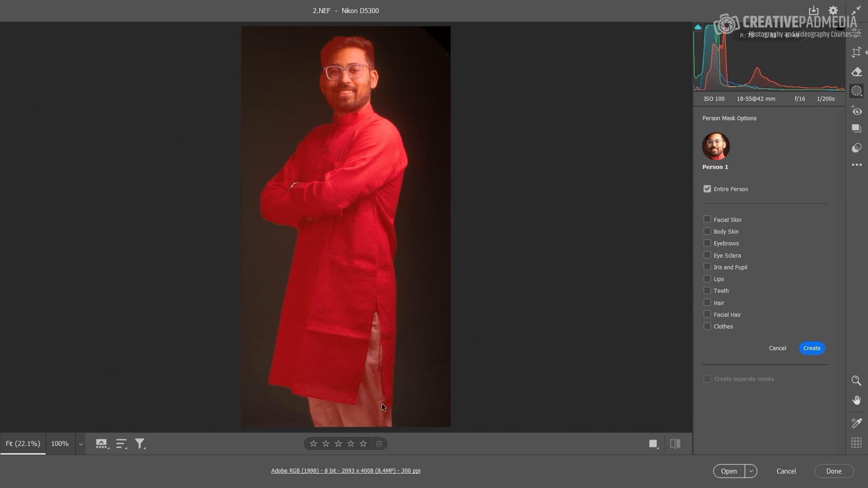
{"action": "left_click", "coordinate": [707, 327]}
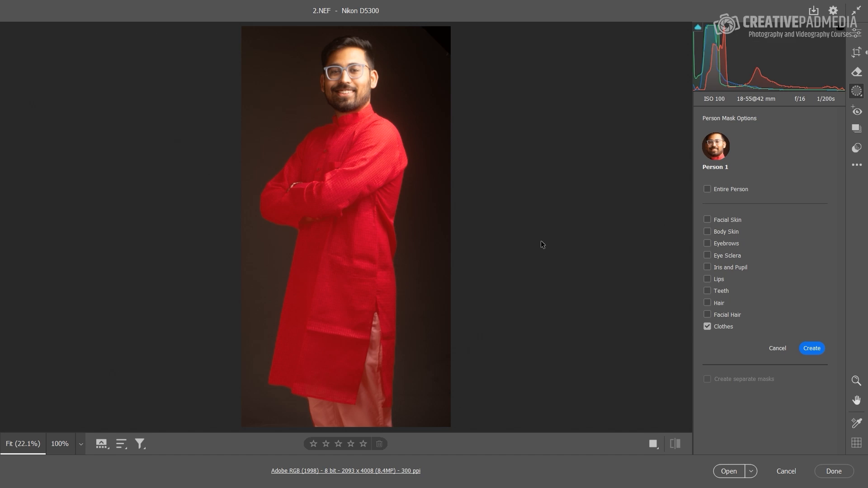
{"action": "left_click", "coordinate": [810, 349]}
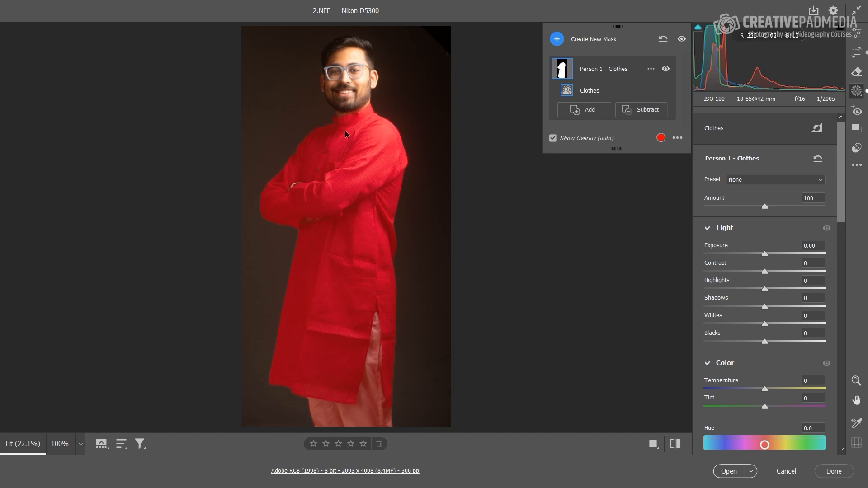
Toggle the overlay of the clothes mask to check its coverage, leaving the overlay hidden
{"action": "left_click", "coordinate": [552, 138]}
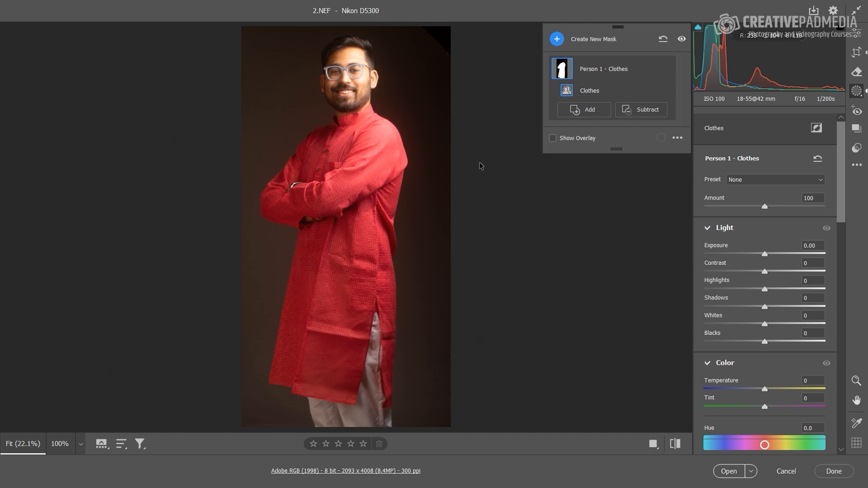
{"action": "left_click", "coordinate": [553, 138]}
{"action": "left_click", "coordinate": [553, 138]}
{"action": "left_click", "coordinate": [552, 139]}
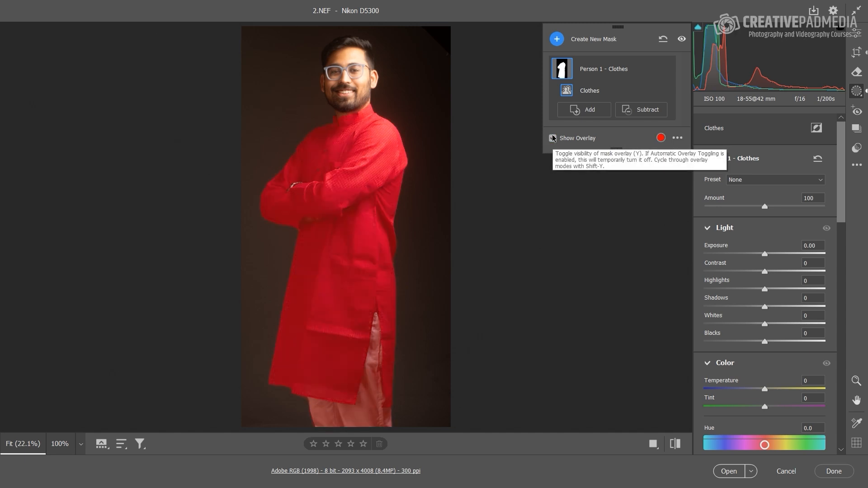
{"action": "left_click", "coordinate": [552, 138]}
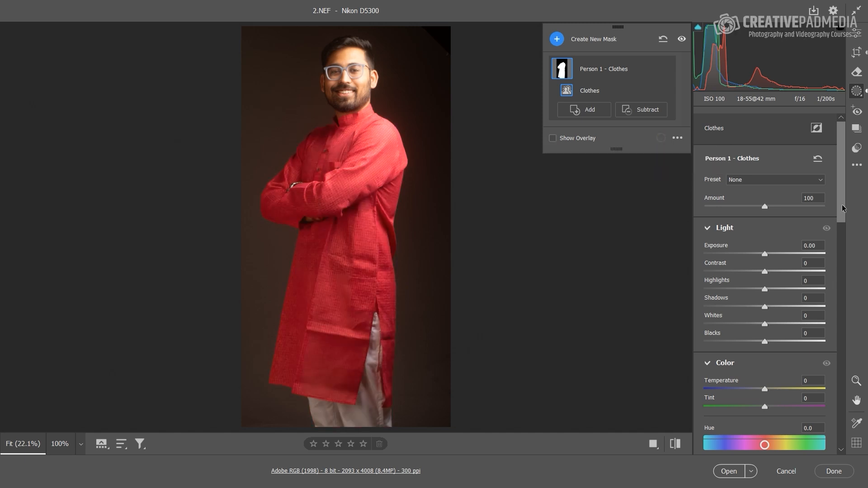
Shift the hue of the clothes mask to +24.7 to turn the red kurta orange
{"action": "left_click_drag", "start_coordinate": [844, 208], "coordinate": [843, 268]}
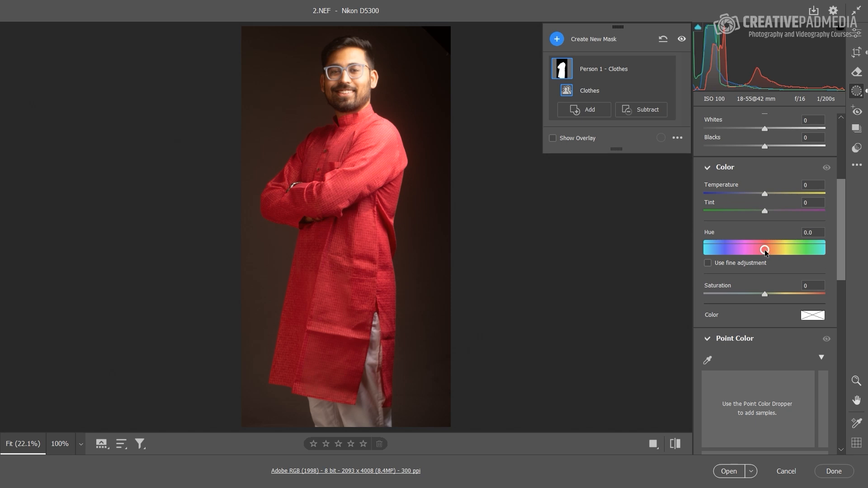
{"action": "left_click_drag", "start_coordinate": [765, 251], "coordinate": [773, 249]}
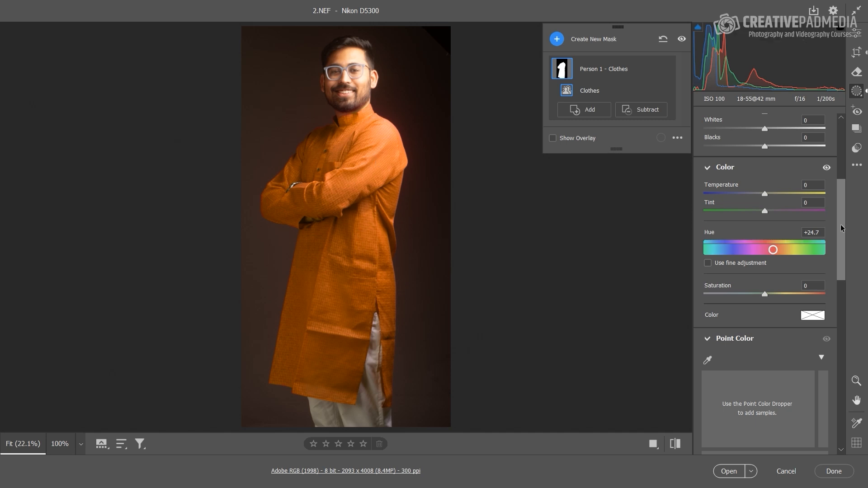
{"action": "scroll", "coordinate": [841, 227], "scroll_direction": "down", "scroll_amount": 1}
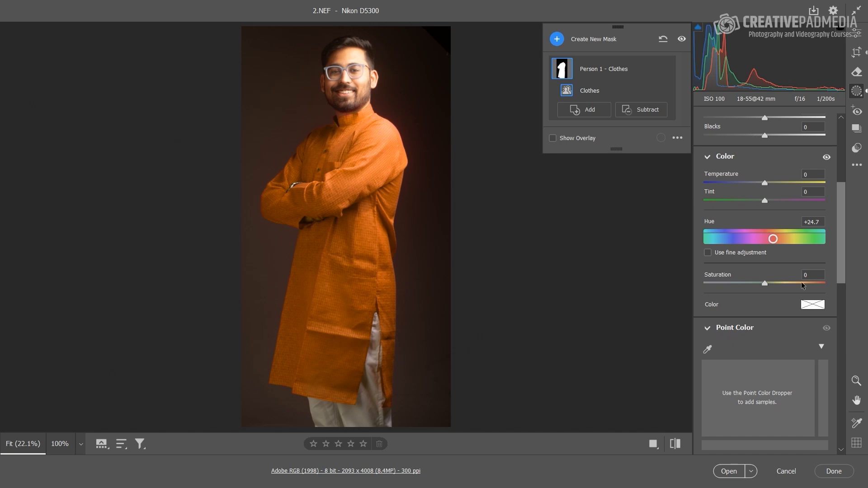
{"action": "mouse_move", "coordinate": [590, 70]}
Lower the highlights of the clothes mask to -36 while viewing the upper body up close
{"action": "left_click_drag", "start_coordinate": [844, 217], "coordinate": [840, 167]}
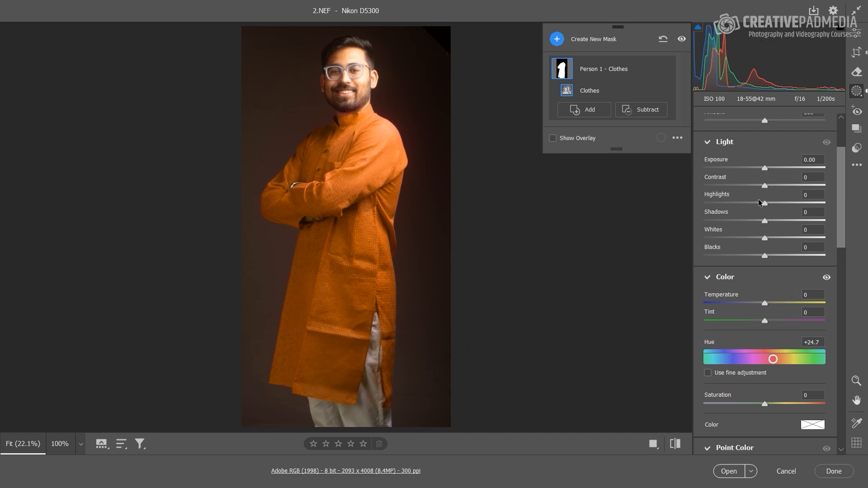
{"action": "left_click_drag", "start_coordinate": [765, 206], "coordinate": [755, 205]}
{"action": "key", "text": "z"}
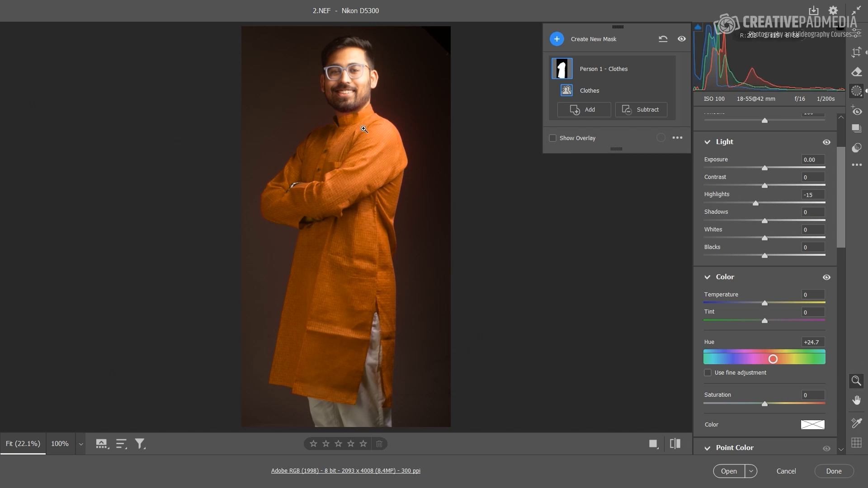
{"action": "left_click", "coordinate": [364, 130]}
{"action": "left_click_drag", "start_coordinate": [388, 132], "coordinate": [422, 129]}
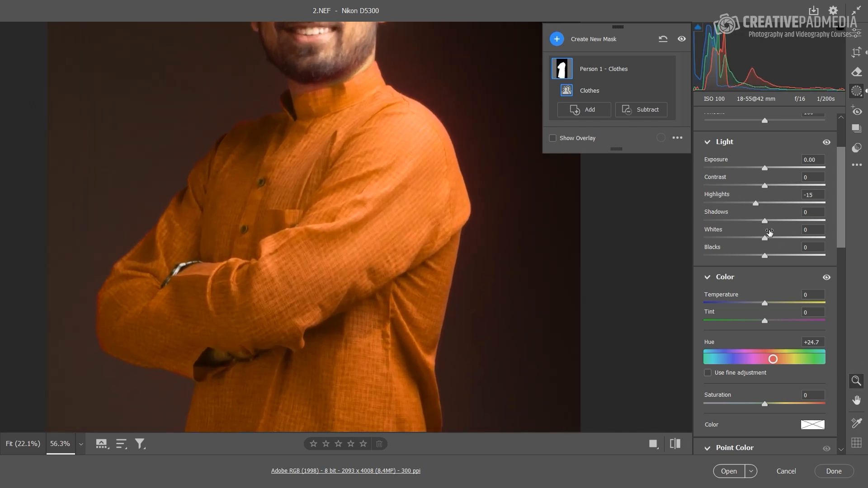
{"action": "left_click_drag", "start_coordinate": [756, 205], "coordinate": [745, 206]}
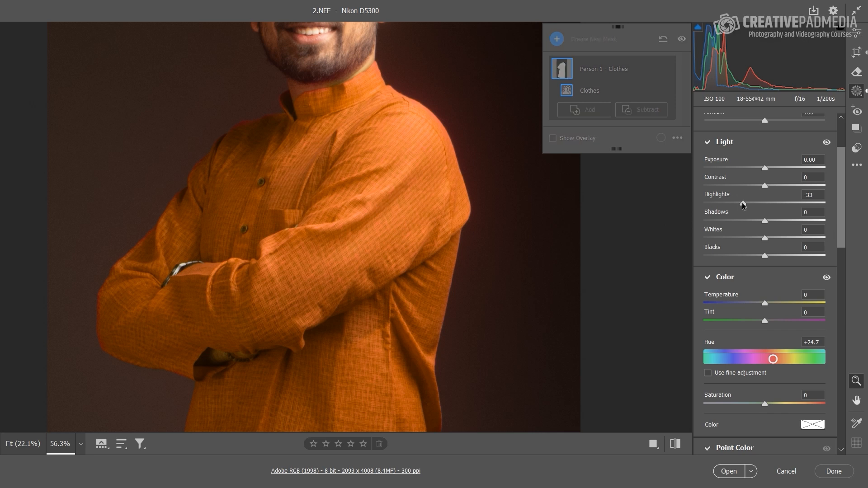
{"action": "mouse_move", "coordinate": [742, 204]}
{"action": "left_mouse_down"}
{"action": "mouse_move", "coordinate": [751, 204]}
{"action": "mouse_move", "coordinate": [743, 205]}
{"action": "left_mouse_up"}
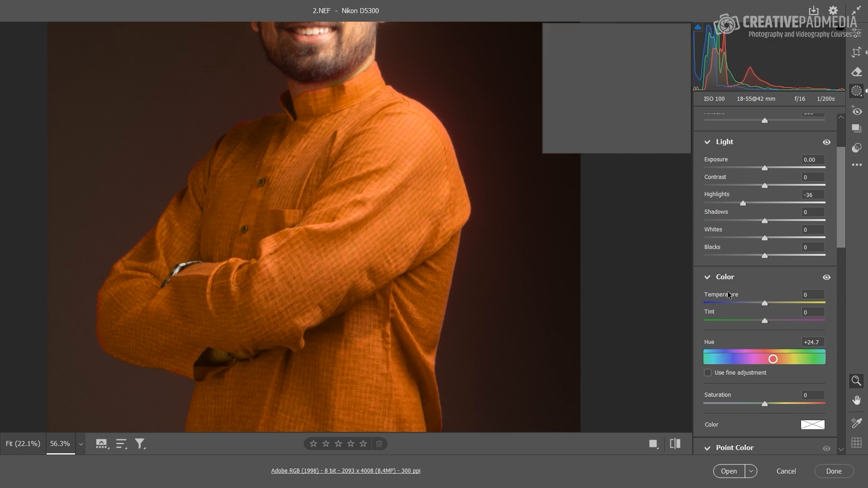
Compare the close-up of the kurta before and after the mask adjustments
{"action": "left_click", "coordinate": [676, 443]}
{"action": "left_click", "coordinate": [676, 445]}
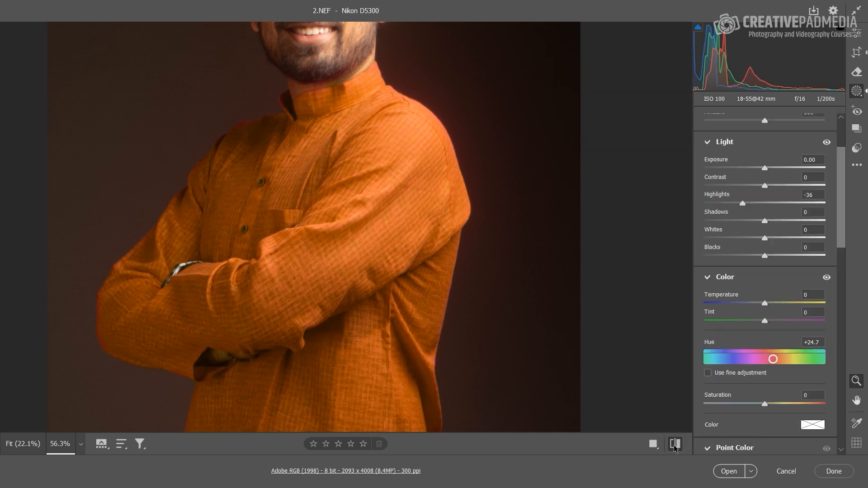
{"action": "left_click", "coordinate": [675, 444]}
{"action": "left_click", "coordinate": [675, 445]}
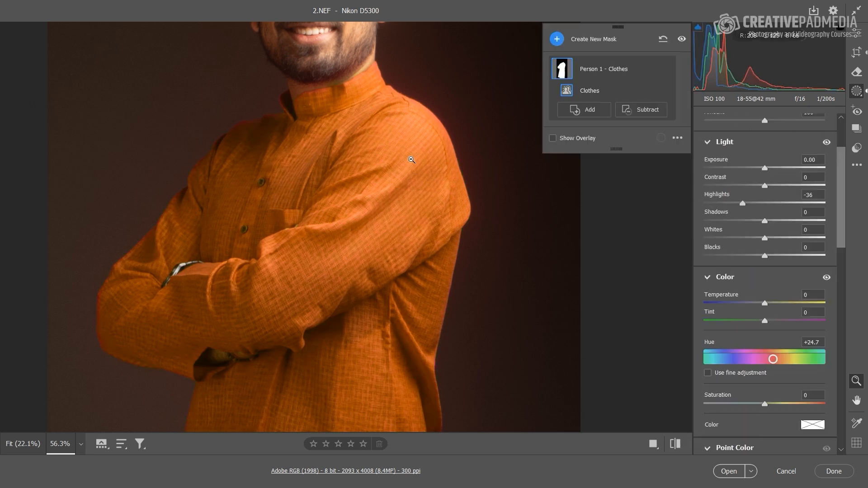
Set the clothes mask's clarity to +21 and its texture to +9
{"action": "left_click_drag", "start_coordinate": [841, 233], "coordinate": [847, 360]}
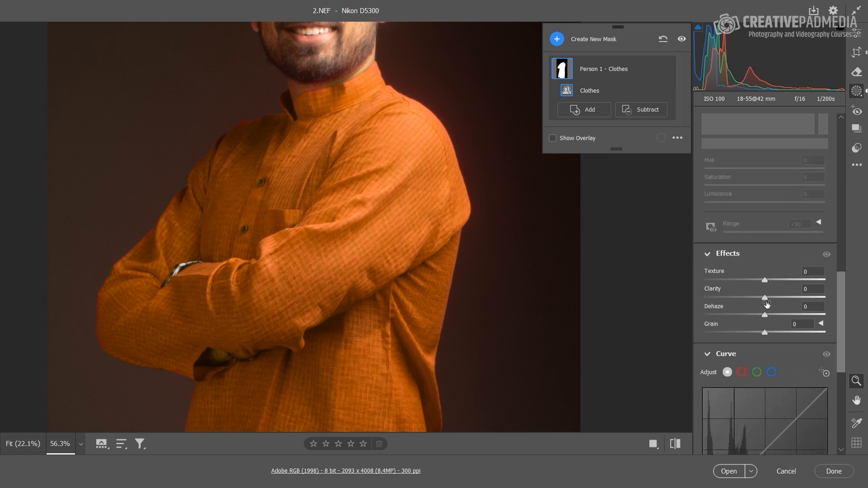
{"action": "mouse_move", "coordinate": [764, 298]}
{"action": "left_mouse_down"}
{"action": "mouse_move", "coordinate": [776, 299]}
{"action": "mouse_move", "coordinate": [767, 298]}
{"action": "left_mouse_up"}
{"action": "left_click_drag", "start_coordinate": [773, 295], "coordinate": [775, 295]}
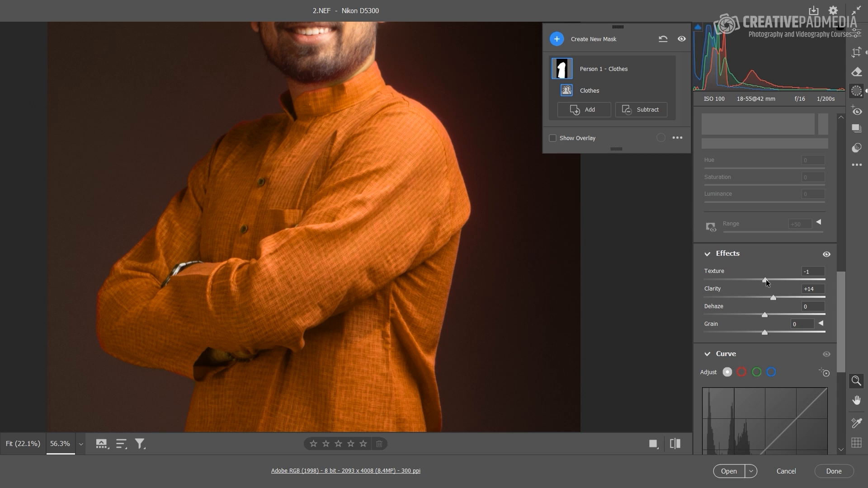
{"action": "left_click_drag", "start_coordinate": [766, 279], "coordinate": [769, 281]}
{"action": "left_click_drag", "start_coordinate": [774, 298], "coordinate": [774, 280]}
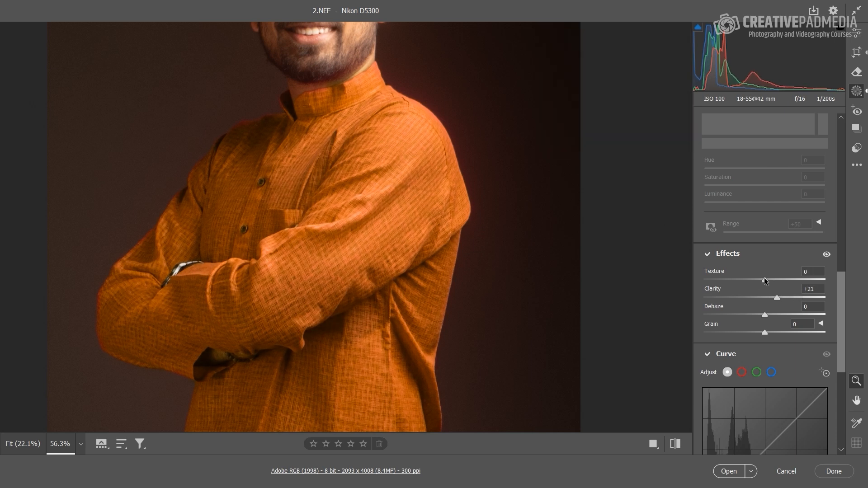
{"action": "left_click_drag", "start_coordinate": [771, 279], "coordinate": [769, 279]}
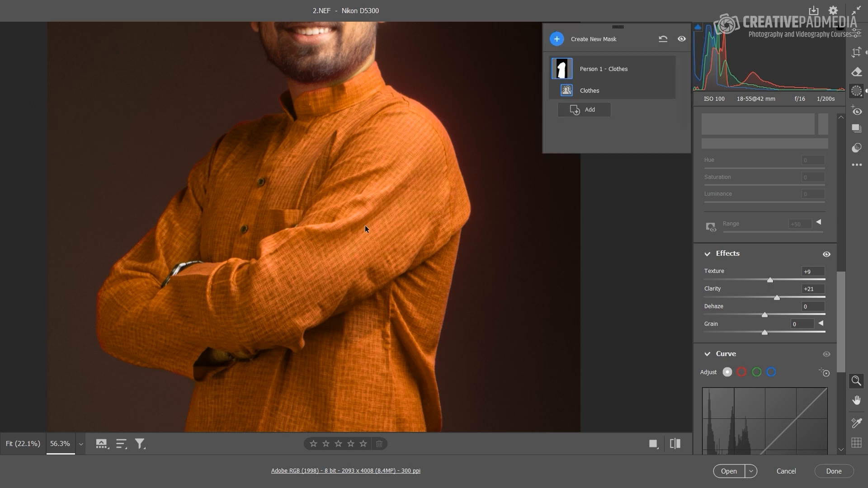
Examine the recolored kurta on the whole figure, comparing before and after, and review the mask's remaining adjustments
{"action": "left_click_drag", "start_coordinate": [432, 207], "coordinate": [368, 203]}
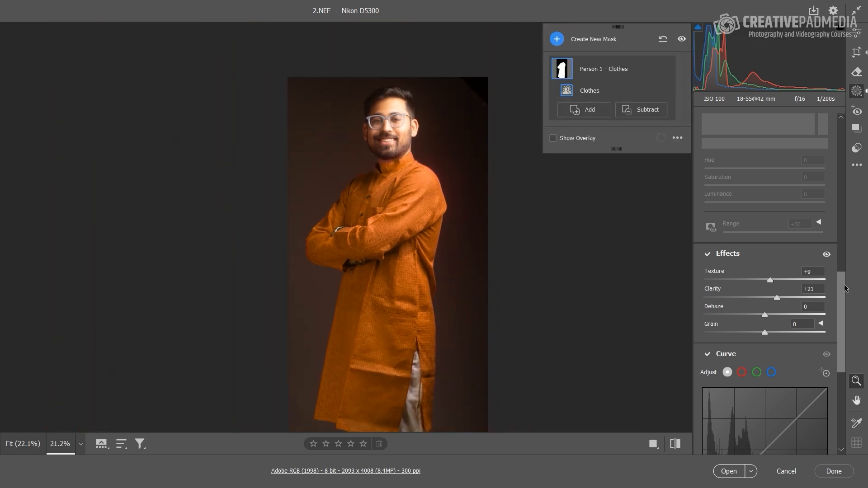
{"action": "scroll", "coordinate": [844, 287], "scroll_direction": "down", "scroll_amount": 3}
{"action": "key", "text": "h"}
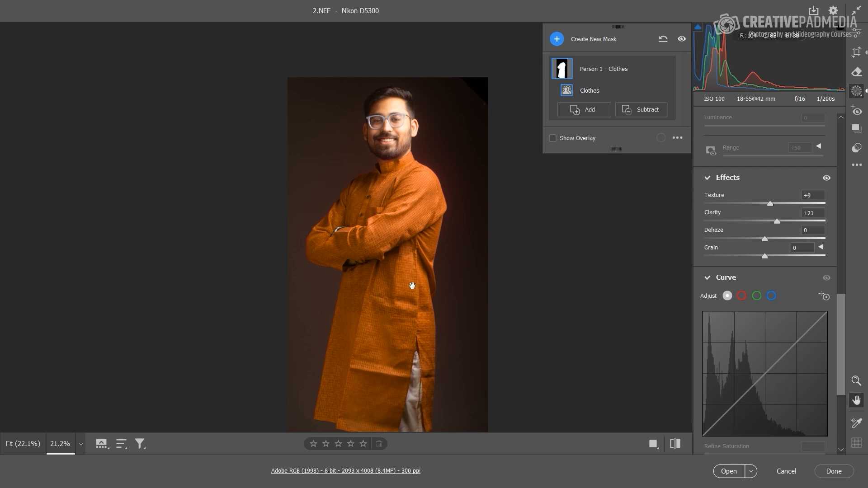
{"action": "left_click_drag", "start_coordinate": [412, 285], "coordinate": [393, 217]}
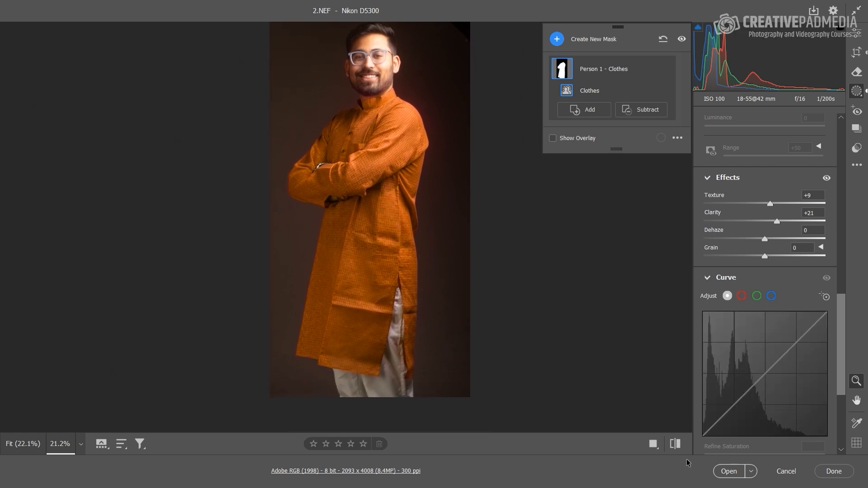
{"action": "left_click", "coordinate": [674, 443]}
{"action": "left_click", "coordinate": [675, 444]}
{"action": "left_click_drag", "start_coordinate": [840, 316], "coordinate": [845, 373]}
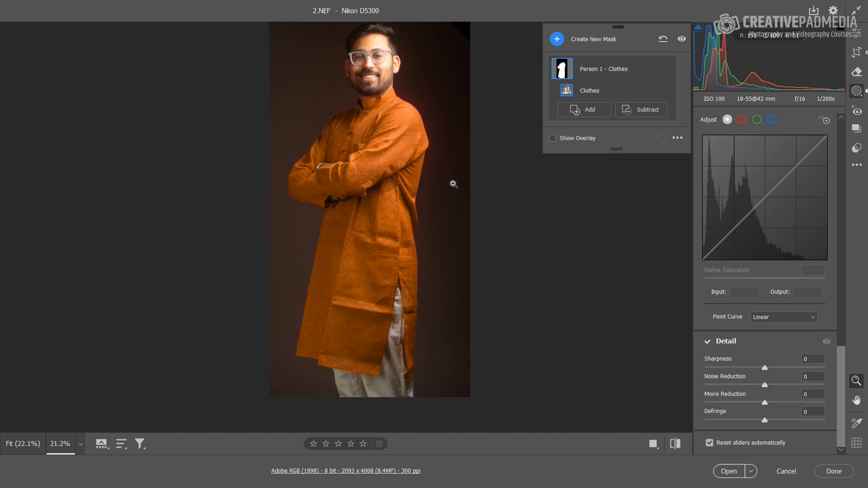
{"action": "left_click_drag", "start_coordinate": [837, 365], "coordinate": [788, 117]}
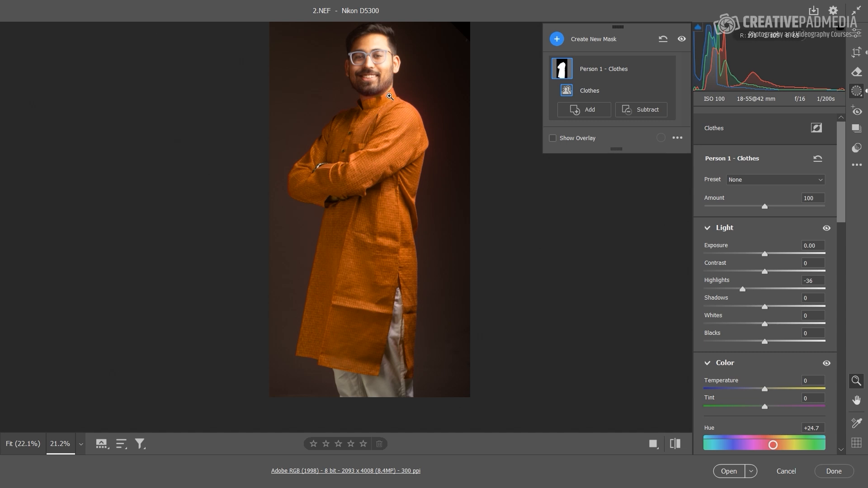
{"action": "left_click_drag", "start_coordinate": [387, 92], "coordinate": [314, 116]}
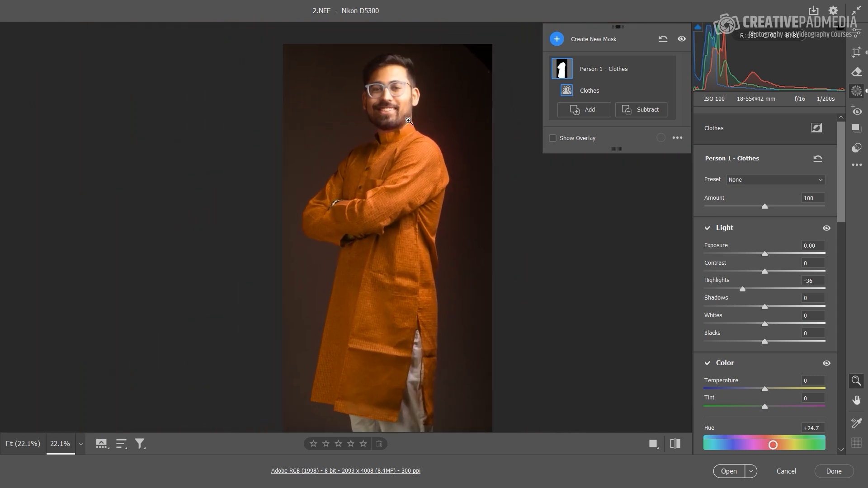
Show the clothes mask overlay and switch its display mode to Image on Black
{"action": "left_click", "coordinate": [552, 140]}
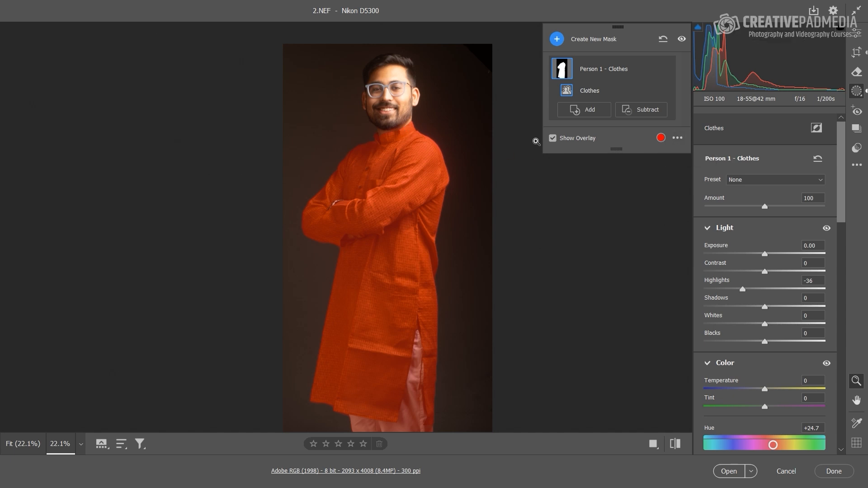
{"action": "left_click", "coordinate": [661, 137]}
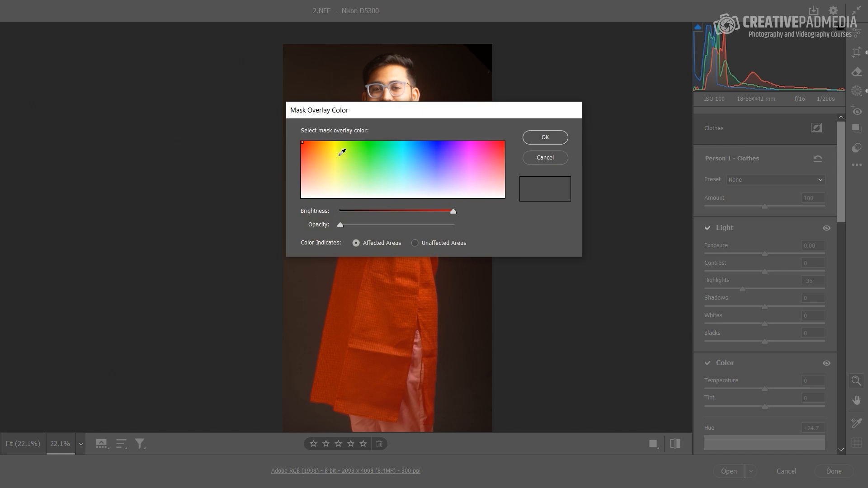
{"action": "left_click", "coordinate": [546, 142]}
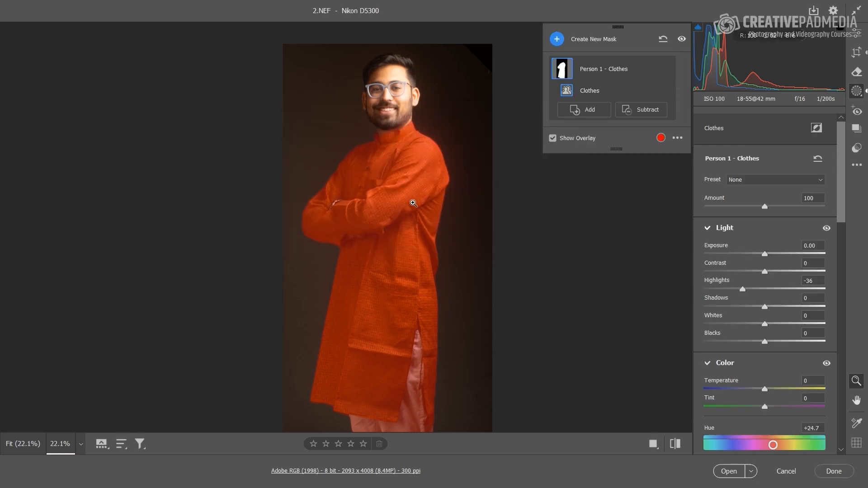
{"action": "left_click", "coordinate": [681, 140]}
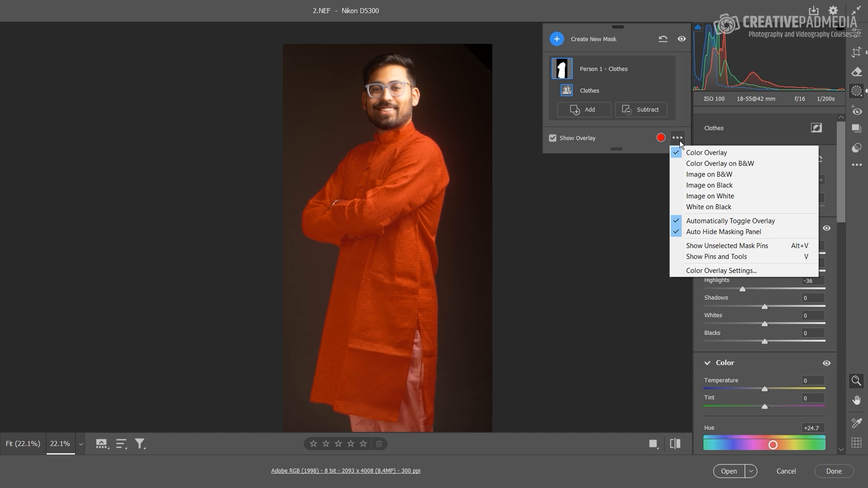
{"action": "left_click", "coordinate": [719, 185]}
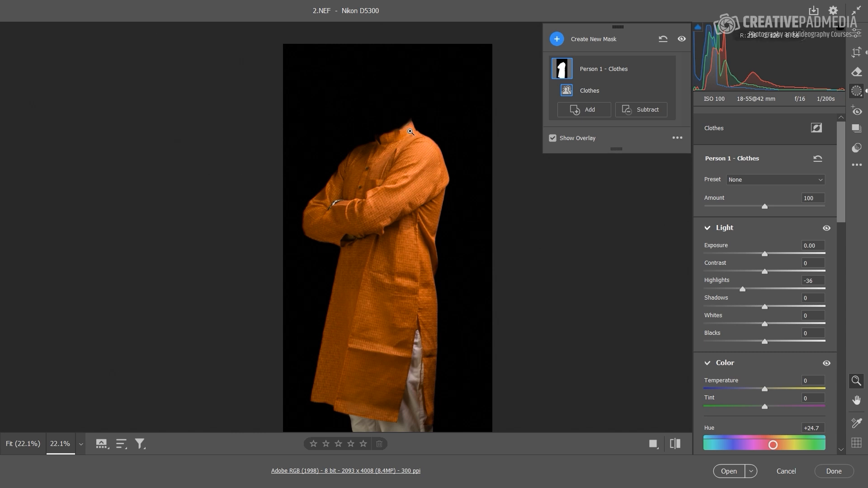
Subtract the neck spill above the collar from the clothes mask with a size 2, feather 11, flow 50 brush, and hide the overlay
{"action": "left_click_drag", "start_coordinate": [409, 121], "coordinate": [538, 92]}
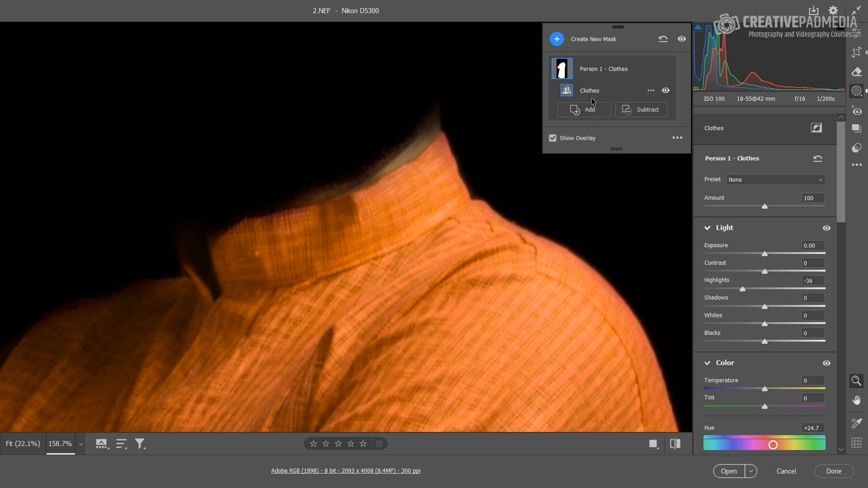
{"action": "left_click", "coordinate": [640, 116]}
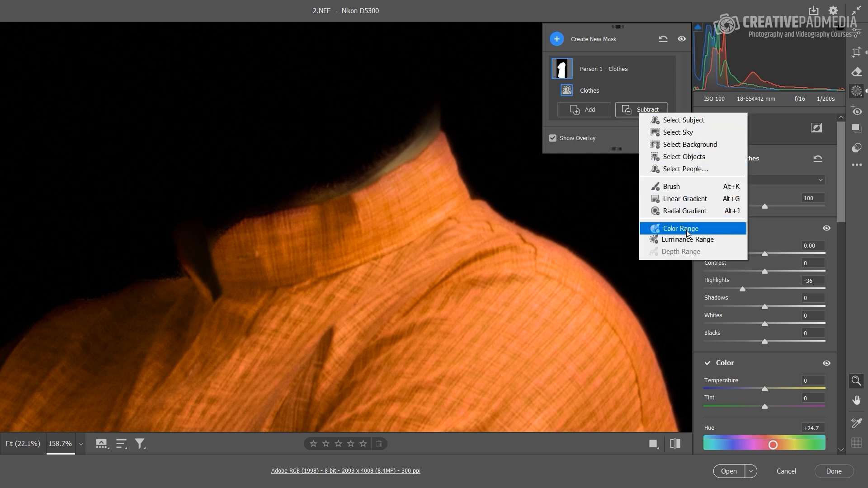
{"action": "left_click", "coordinate": [673, 186]}
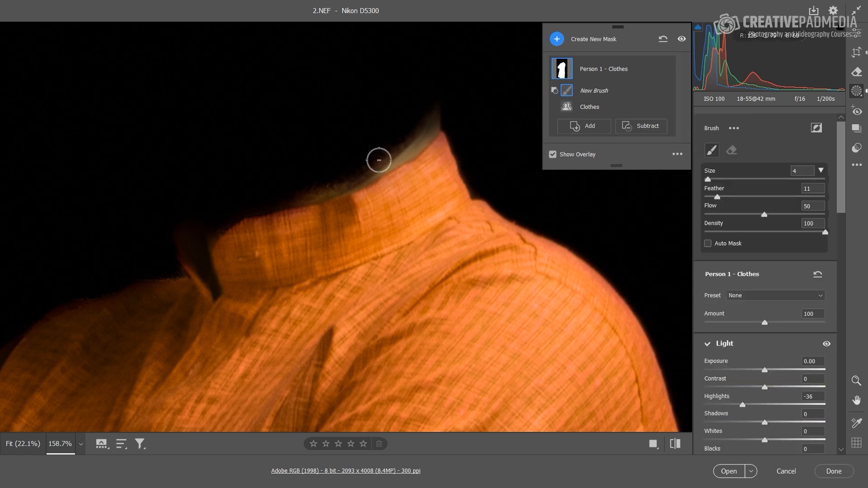
{"action": "key", "text": "bracketleft"}
{"action": "key", "text": "bracketright"}
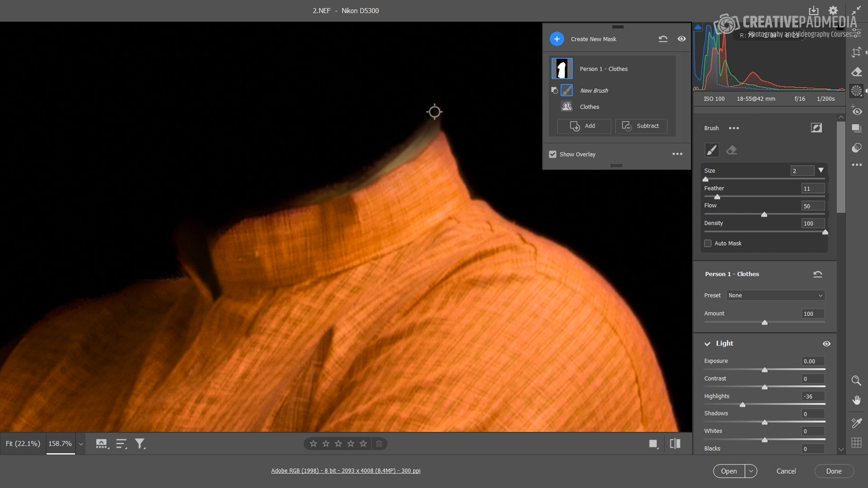
{"action": "mouse_move", "coordinate": [434, 111]}
{"action": "left_mouse_down"}
{"action": "mouse_move", "coordinate": [405, 141]}
{"action": "mouse_move", "coordinate": [368, 159]}
{"action": "left_mouse_up"}
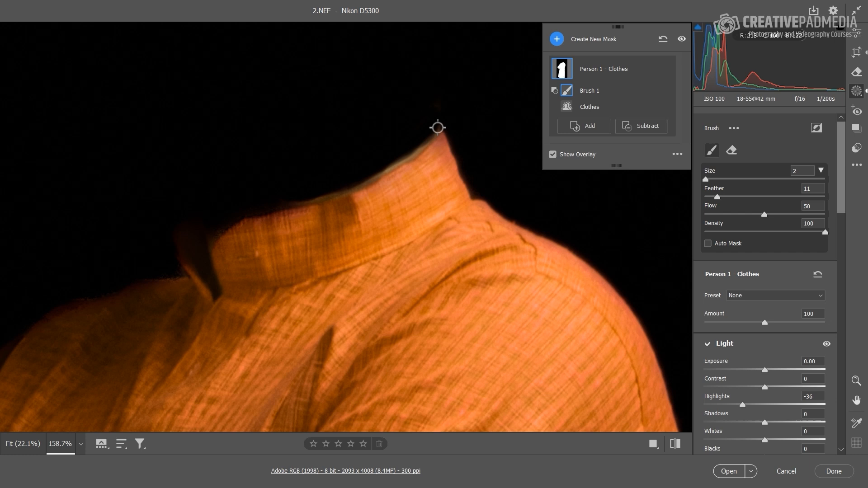
{"action": "mouse_move", "coordinate": [437, 128]}
{"action": "left_mouse_down"}
{"action": "mouse_move", "coordinate": [389, 166]}
{"action": "mouse_move", "coordinate": [283, 204]}
{"action": "mouse_move", "coordinate": [334, 192]}
{"action": "mouse_move", "coordinate": [445, 127]}
{"action": "mouse_move", "coordinate": [429, 129]}
{"action": "mouse_move", "coordinate": [402, 161]}
{"action": "mouse_move", "coordinate": [336, 190]}
{"action": "left_mouse_up"}
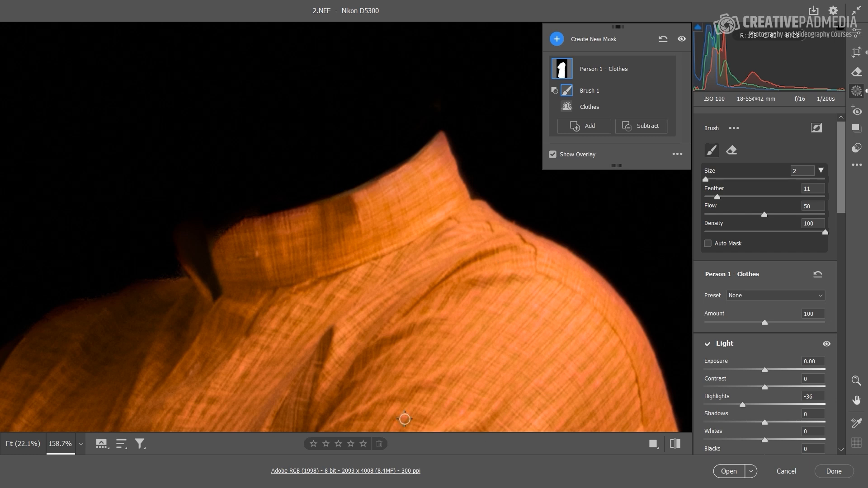
{"action": "left_click", "coordinate": [552, 154]}
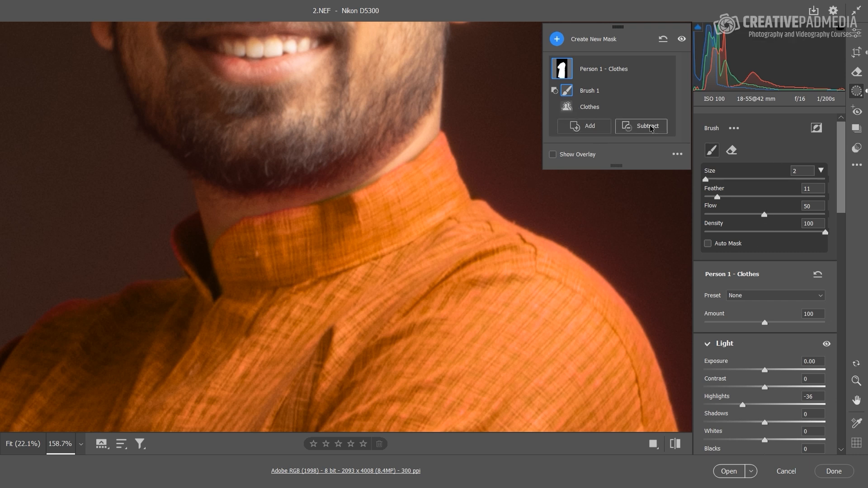
Add a brush to the clothes mask and paint the missed edge of the collar's inner side with size 2, flow 50
{"action": "left_click", "coordinate": [588, 126]}
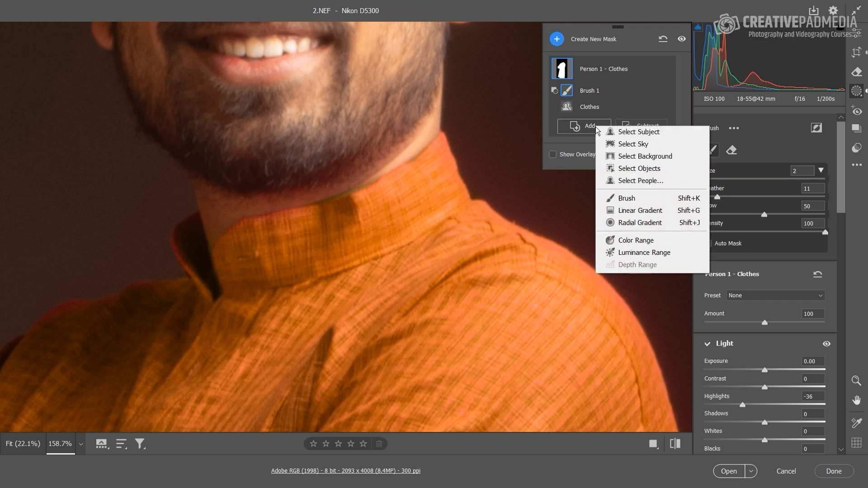
{"action": "left_click", "coordinate": [640, 203]}
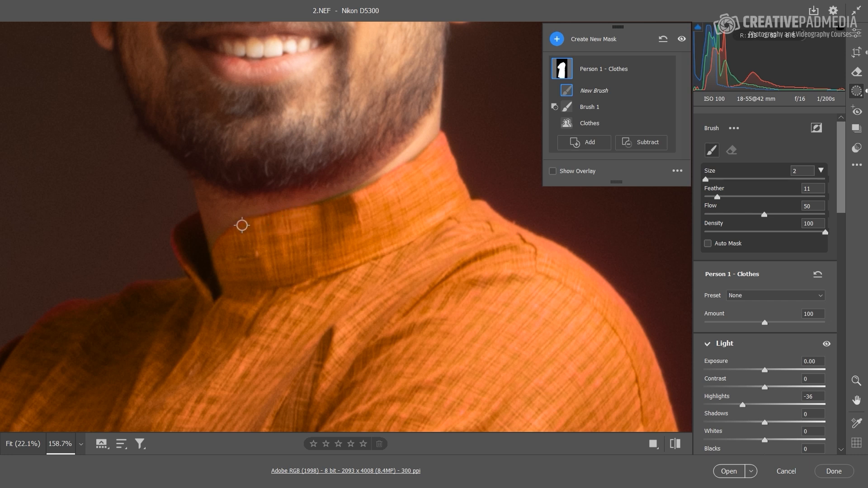
{"action": "mouse_move", "coordinate": [196, 215]}
{"action": "left_mouse_down"}
{"action": "mouse_move", "coordinate": [182, 235]}
{"action": "mouse_move", "coordinate": [191, 270]}
{"action": "mouse_move", "coordinate": [177, 257]}
{"action": "mouse_move", "coordinate": [185, 225]}
{"action": "left_mouse_up"}
{"action": "left_click_drag", "start_coordinate": [842, 190], "coordinate": [842, 193]}
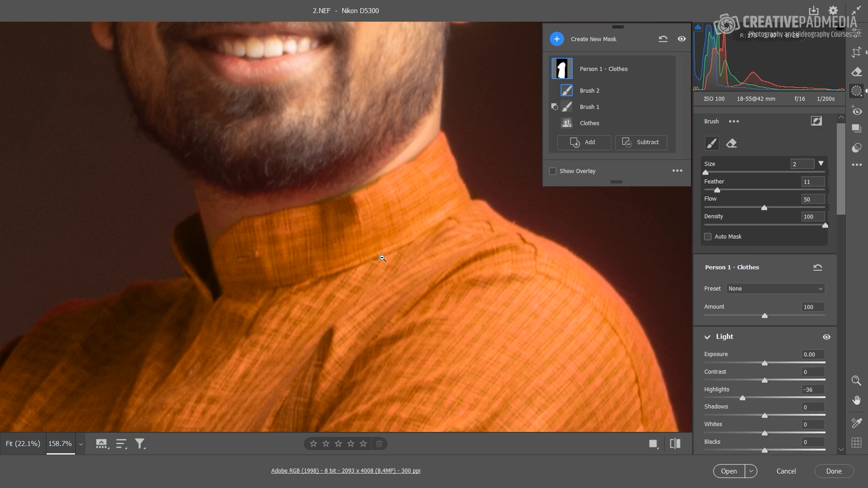
Examine the recolored collar, shoulders and sleeves up close, and review the clothes mask's light and color adjustments
{"action": "scroll", "coordinate": [287, 258], "scroll_direction": "down", "scroll_amount": 4}
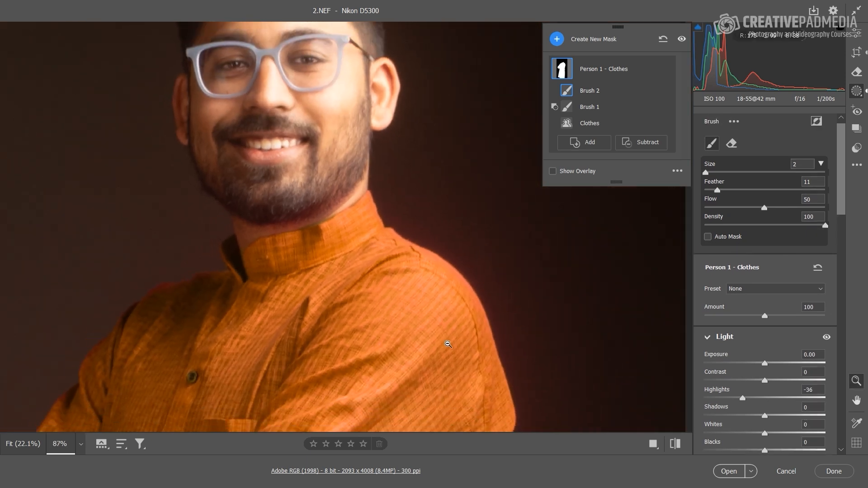
{"action": "key", "text": "space"}
{"action": "left_click_drag", "start_coordinate": [189, 304], "coordinate": [376, 96]}
{"action": "key", "text": "ctrl+space"}
{"action": "left_click_drag", "start_coordinate": [164, 293], "coordinate": [229, 236]}
{"action": "left_click_drag", "start_coordinate": [483, 232], "coordinate": [435, 234]}
{"action": "key", "text": "space"}
{"action": "left_click_drag", "start_coordinate": [524, 213], "coordinate": [271, 357]}
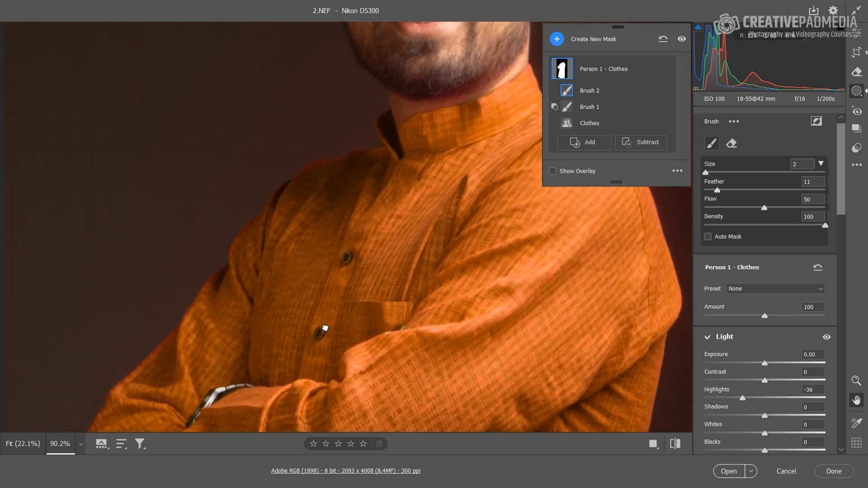
{"action": "left_click_drag", "start_coordinate": [443, 201], "coordinate": [425, 316]}
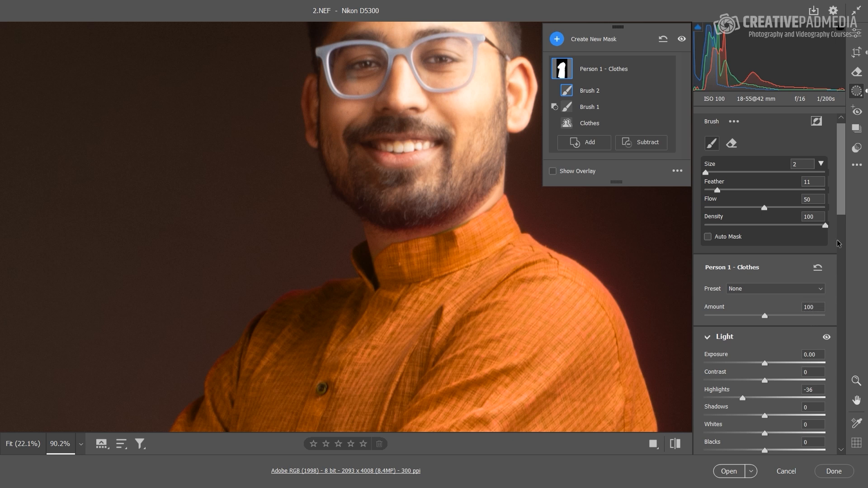
{"action": "scroll", "coordinate": [838, 243], "scroll_direction": "down", "scroll_amount": 1}
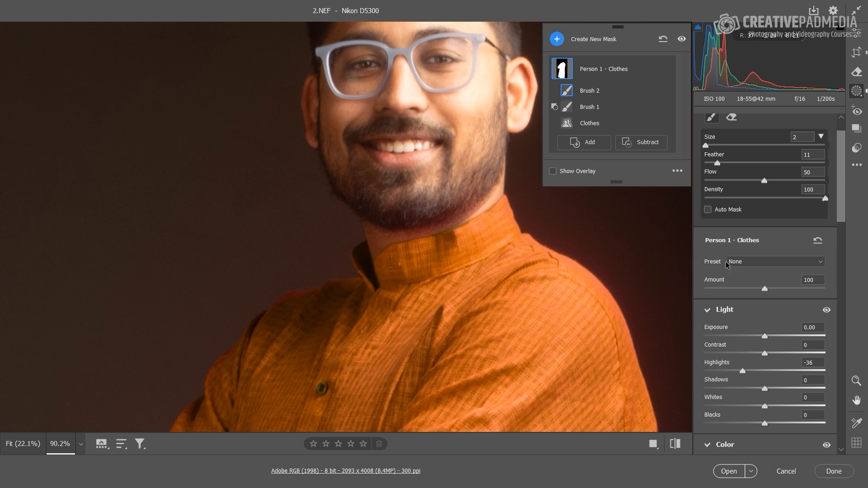
{"action": "scroll", "coordinate": [843, 200], "scroll_direction": "up", "scroll_amount": 1}
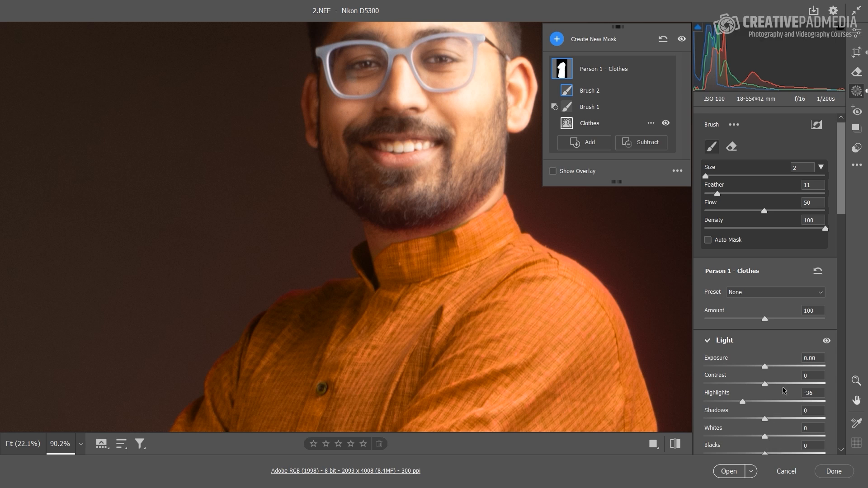
{"action": "mouse_move", "coordinate": [563, 73]}
{"action": "mouse_move", "coordinate": [840, 205]}
{"action": "left_mouse_down"}
{"action": "mouse_move", "coordinate": [853, 324]}
{"action": "mouse_move", "coordinate": [851, 308]}
{"action": "left_mouse_up"}
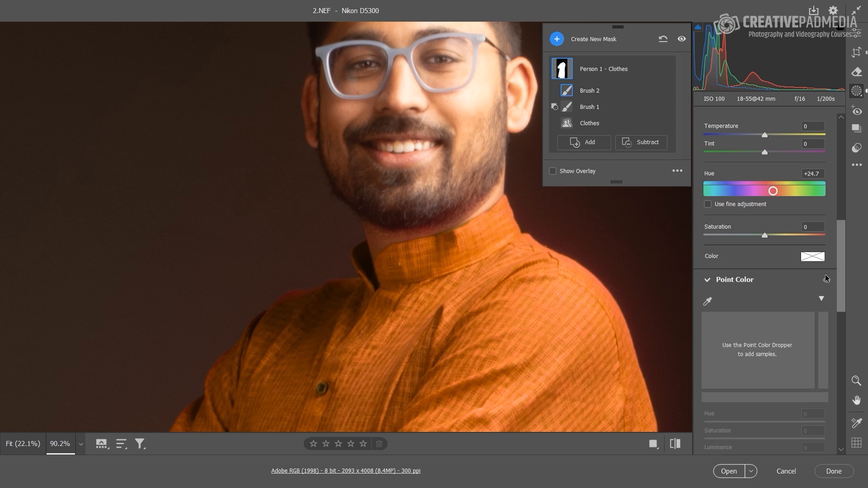
{"action": "left_click_drag", "start_coordinate": [845, 272], "coordinate": [834, 184]}
Check the sleeve edge by the folded arms and set the clothes mask's overall amount to 200
{"action": "key", "text": "z"}
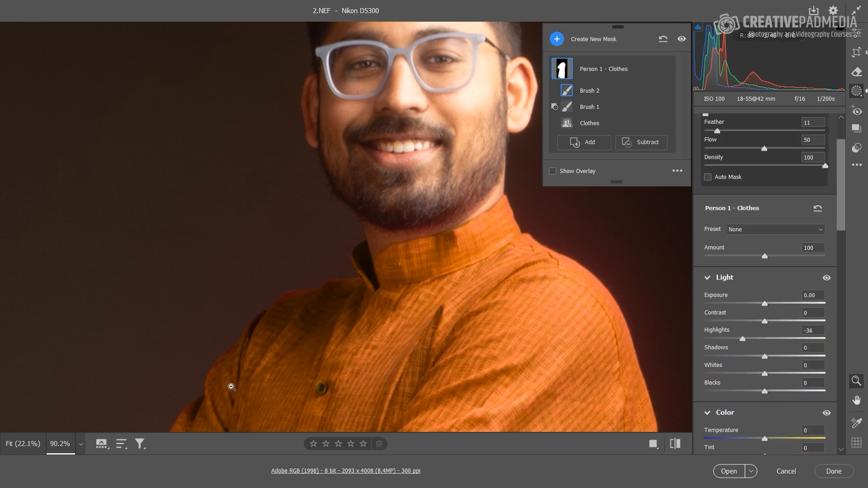
{"action": "left_click_drag", "start_coordinate": [232, 387], "coordinate": [316, 180]}
{"action": "key", "text": "h"}
{"action": "key", "text": "z"}
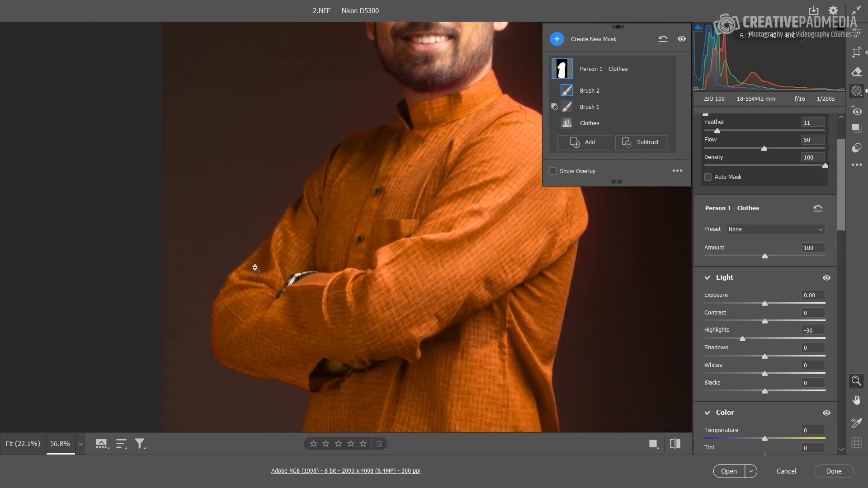
{"action": "left_click_drag", "start_coordinate": [207, 329], "coordinate": [260, 320]}
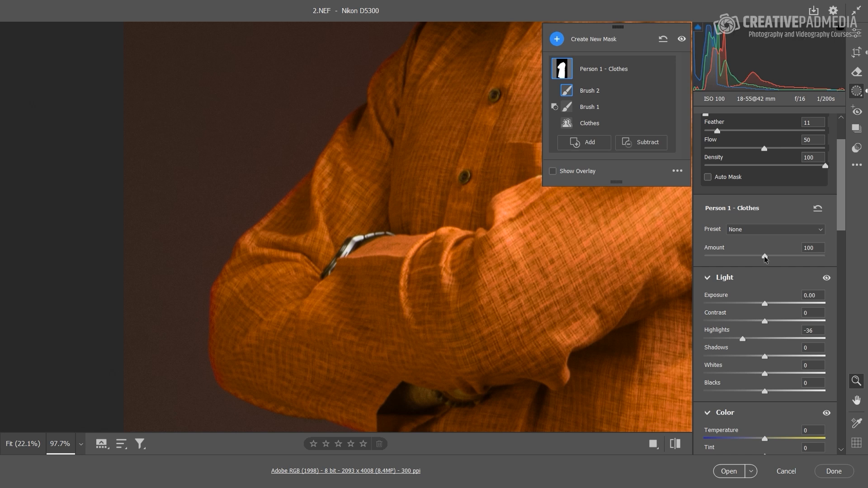
{"action": "left_click_drag", "start_coordinate": [764, 255], "coordinate": [818, 253]}
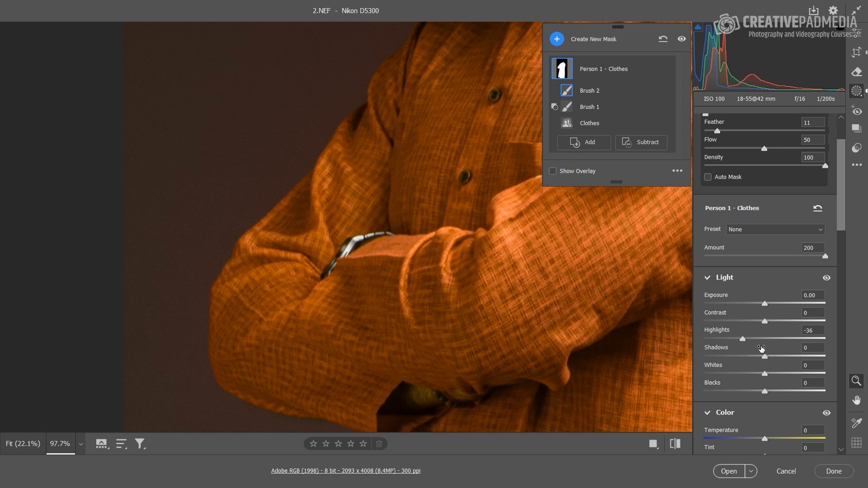
{"action": "mouse_move", "coordinate": [558, 79]}
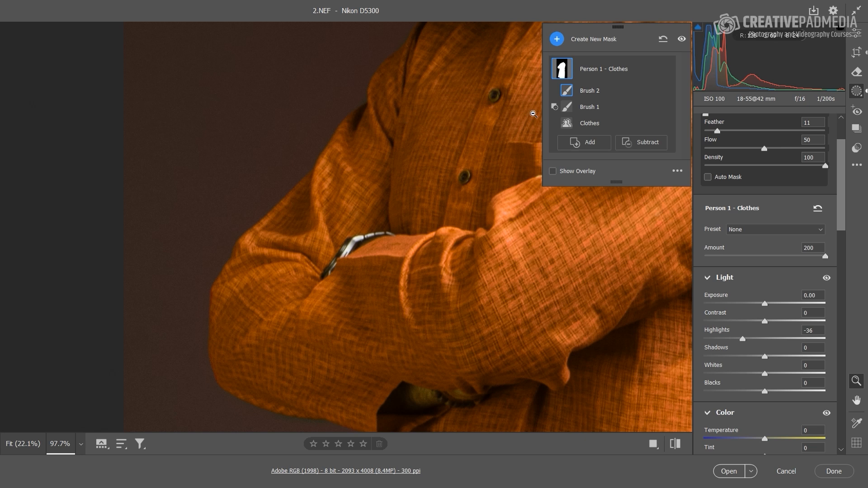
Subtract the hand tucked under the folded arm from the clothes mask, using the existing subtractive brush at size 3
{"action": "left_click_drag", "start_coordinate": [507, 122], "coordinate": [397, 231]}
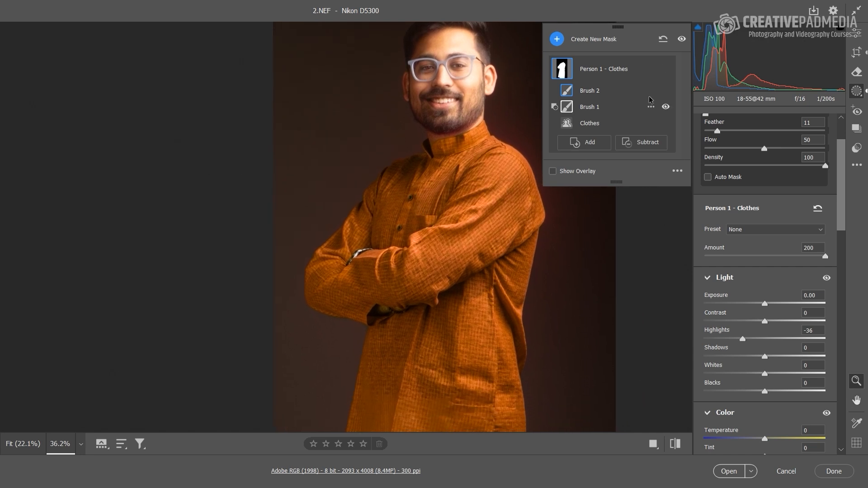
{"action": "left_click", "coordinate": [602, 107]}
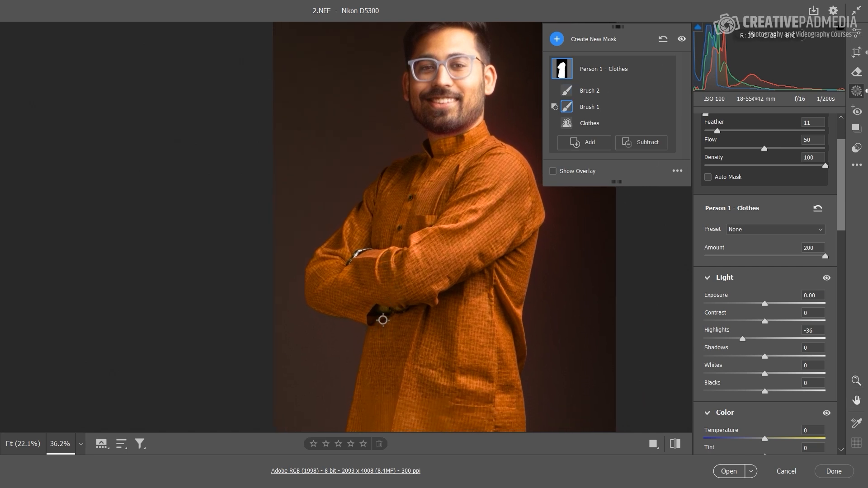
{"action": "key", "text": "z"}
{"action": "left_click_drag", "start_coordinate": [383, 320], "coordinate": [448, 300]}
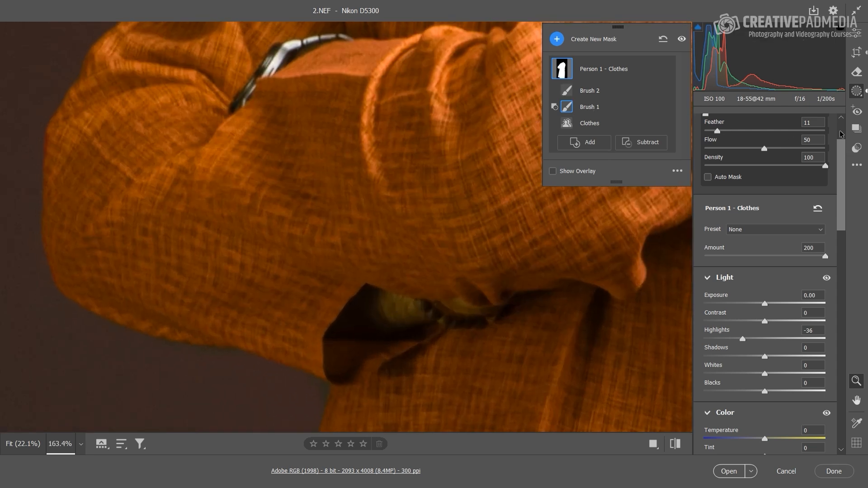
{"action": "left_click_drag", "start_coordinate": [840, 132], "coordinate": [839, 117]}
{"action": "left_click_drag", "start_coordinate": [706, 180], "coordinate": [707, 180]}
{"action": "scroll", "coordinate": [381, 306], "scroll_direction": "down", "scroll_amount": 1}
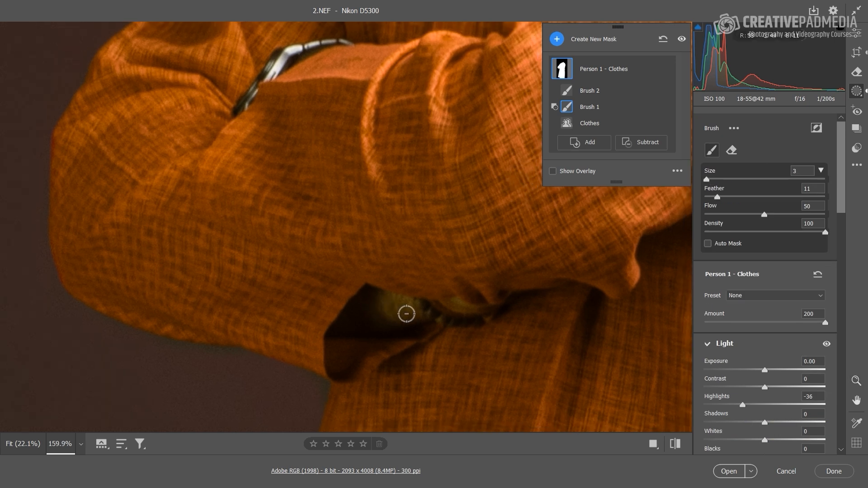
{"action": "mouse_move", "coordinate": [384, 307]}
{"action": "left_mouse_down"}
{"action": "mouse_move", "coordinate": [393, 316]}
{"action": "mouse_move", "coordinate": [382, 302]}
{"action": "mouse_move", "coordinate": [416, 310]}
{"action": "mouse_move", "coordinate": [396, 322]}
{"action": "mouse_move", "coordinate": [350, 322]}
{"action": "mouse_move", "coordinate": [372, 297]}
{"action": "mouse_move", "coordinate": [429, 309]}
{"action": "mouse_move", "coordinate": [359, 329]}
{"action": "mouse_move", "coordinate": [353, 319]}
{"action": "mouse_move", "coordinate": [375, 298]}
{"action": "mouse_move", "coordinate": [433, 317]}
{"action": "mouse_move", "coordinate": [331, 336]}
{"action": "mouse_move", "coordinate": [366, 293]}
{"action": "mouse_move", "coordinate": [421, 310]}
{"action": "mouse_move", "coordinate": [362, 329]}
{"action": "mouse_move", "coordinate": [453, 306]}
{"action": "mouse_move", "coordinate": [473, 313]}
{"action": "mouse_move", "coordinate": [440, 315]}
{"action": "mouse_move", "coordinate": [449, 304]}
{"action": "mouse_move", "coordinate": [459, 306]}
{"action": "mouse_move", "coordinate": [424, 315]}
{"action": "mouse_move", "coordinate": [473, 305]}
{"action": "mouse_move", "coordinate": [417, 325]}
{"action": "mouse_move", "coordinate": [463, 315]}
{"action": "left_mouse_up"}
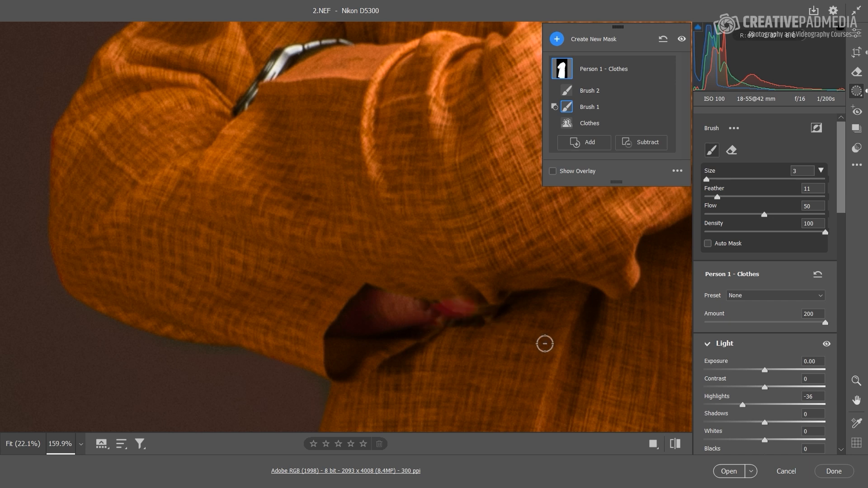
Paint the sleeve area beside the tucked hand back into the clothes mask with the additive brush
{"action": "left_click", "coordinate": [591, 92]}
{"action": "mouse_move", "coordinate": [440, 295]}
{"action": "left_mouse_down"}
{"action": "mouse_move", "coordinate": [474, 303]}
{"action": "mouse_move", "coordinate": [437, 303]}
{"action": "mouse_move", "coordinate": [454, 311]}
{"action": "mouse_move", "coordinate": [482, 307]}
{"action": "mouse_move", "coordinate": [430, 295]}
{"action": "left_mouse_up"}
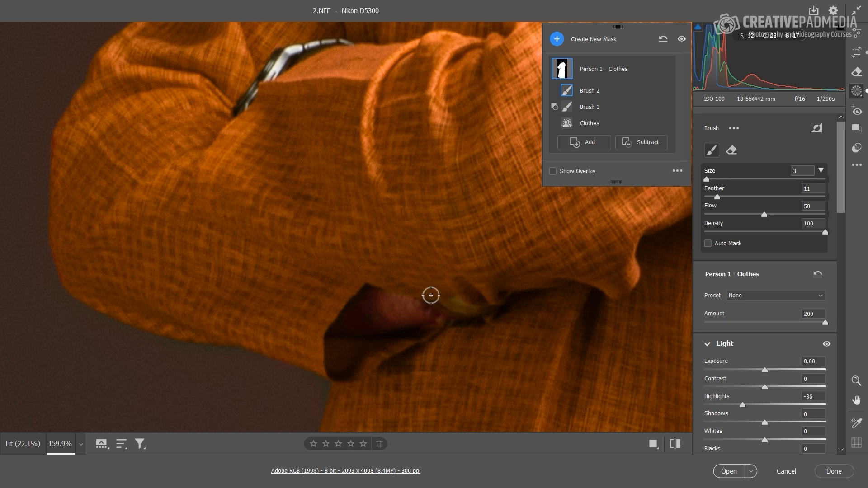
{"action": "key", "text": "z"}
{"action": "left_click", "coordinate": [479, 316], "text": "alt"}
{"action": "left_click", "coordinate": [479, 319], "text": "alt"}
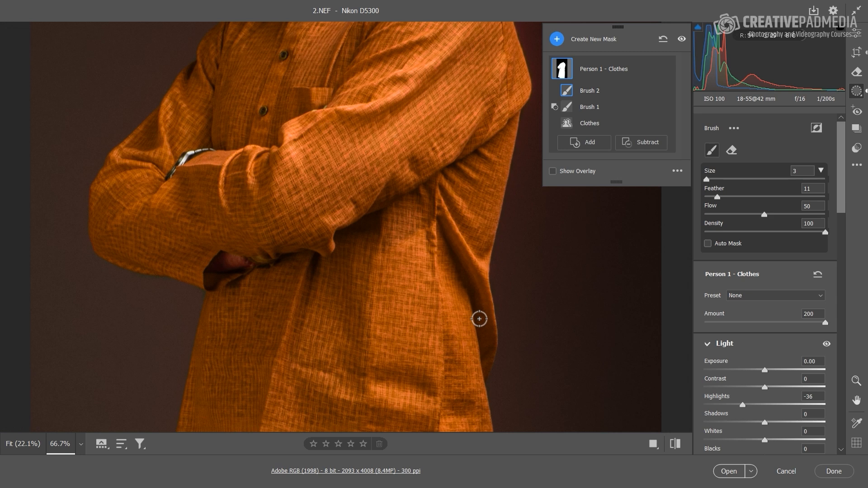
Try subtracting the white trousers from the clothes mask with a size 3 brush stroke while the overlay is shown, and undo the stroke
{"action": "key", "text": "space"}
{"action": "left_click_drag", "start_coordinate": [455, 315], "coordinate": [444, 122]}
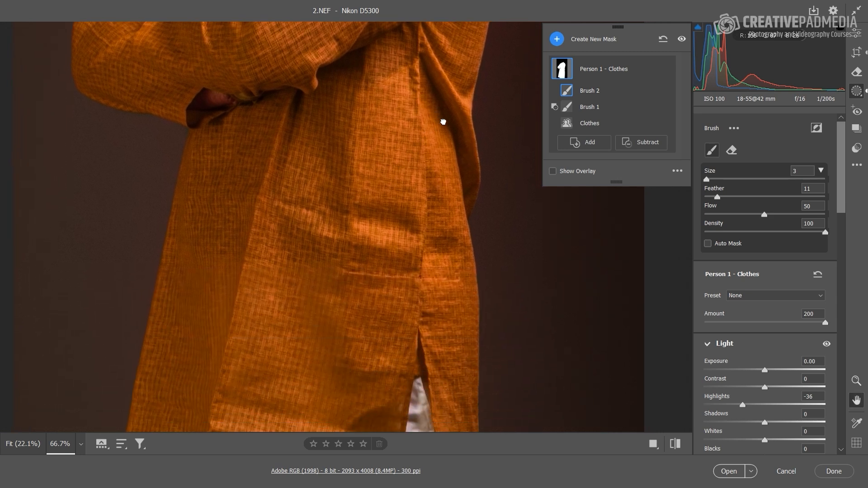
{"action": "left_click_drag", "start_coordinate": [372, 351], "coordinate": [434, 129]}
{"action": "left_click_drag", "start_coordinate": [413, 296], "coordinate": [366, 255]}
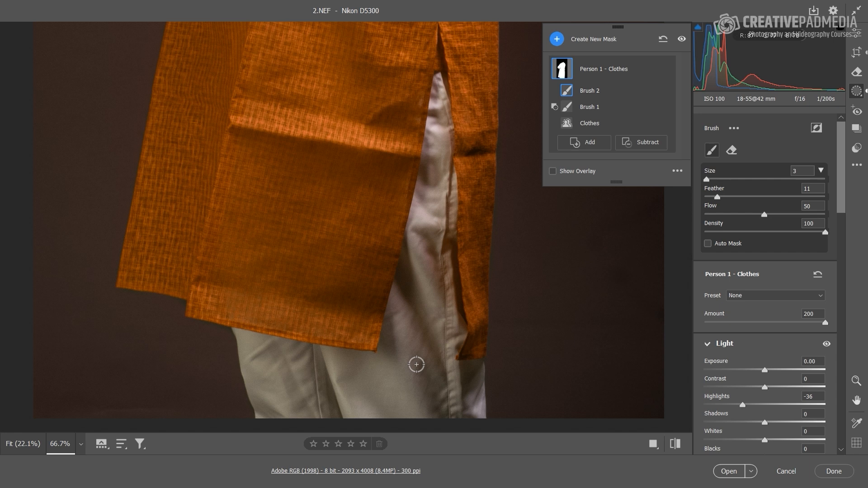
{"action": "left_click", "coordinate": [554, 171]}
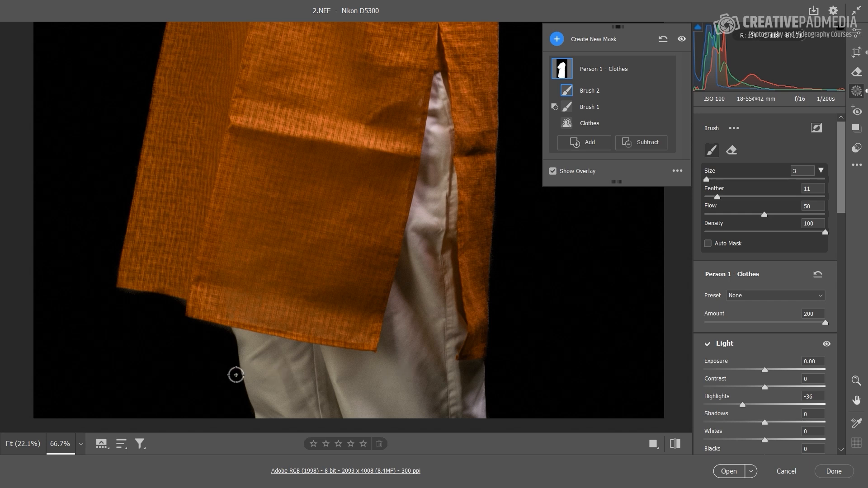
{"action": "left_click", "coordinate": [592, 107]}
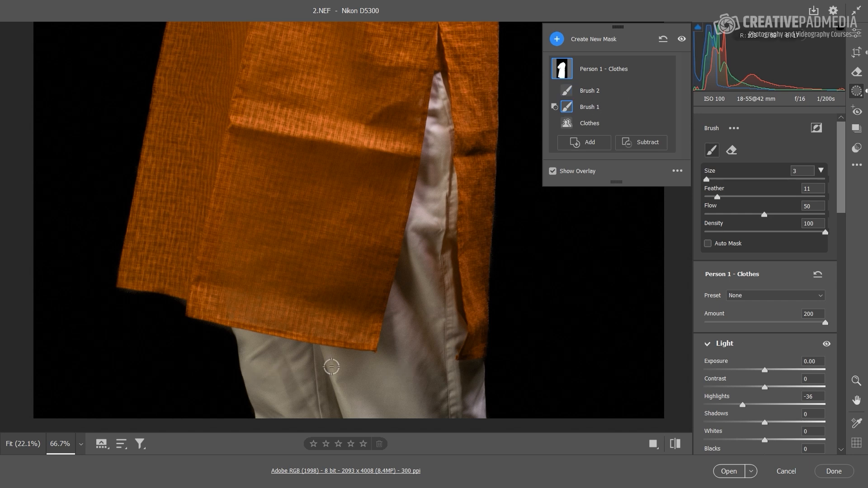
{"action": "left_click_drag", "start_coordinate": [247, 389], "coordinate": [284, 389]}
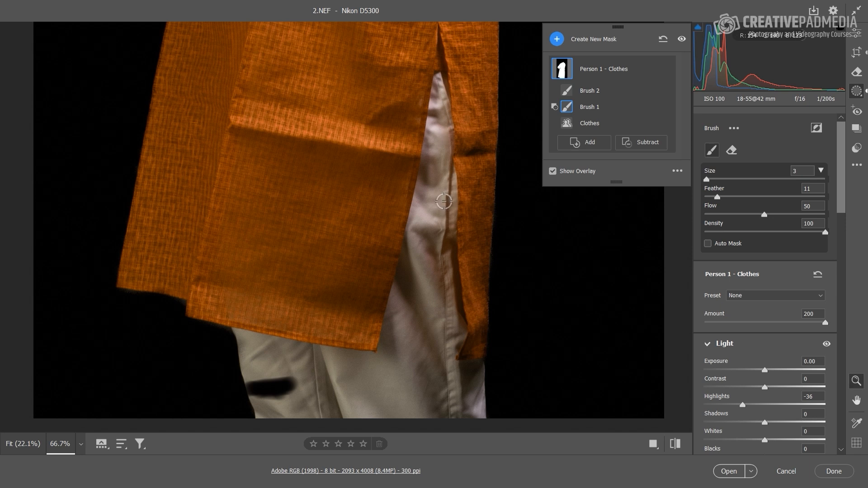
{"action": "key", "text": "ctrl+z"}
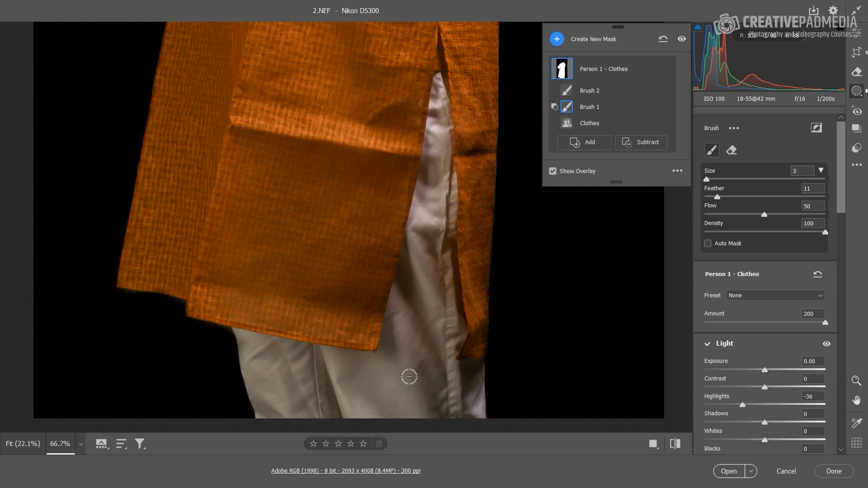
{"action": "left_click", "coordinate": [406, 374], "text": "alt"}
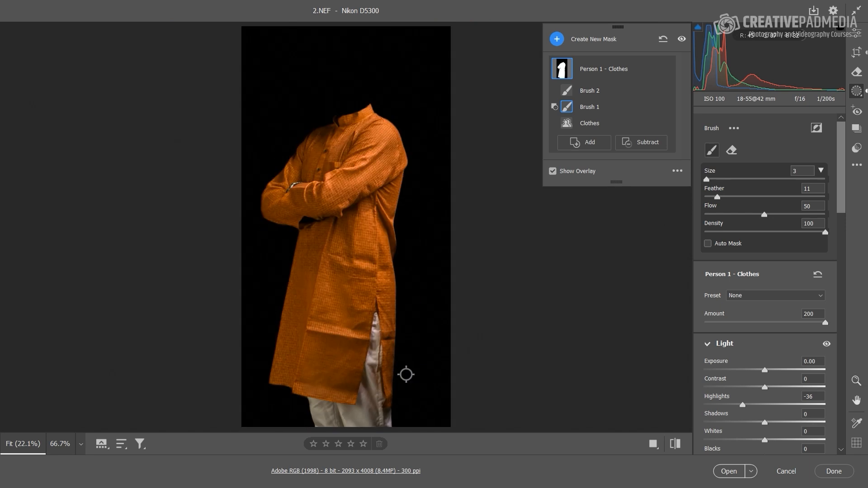
{"action": "left_click", "coordinate": [555, 175]}
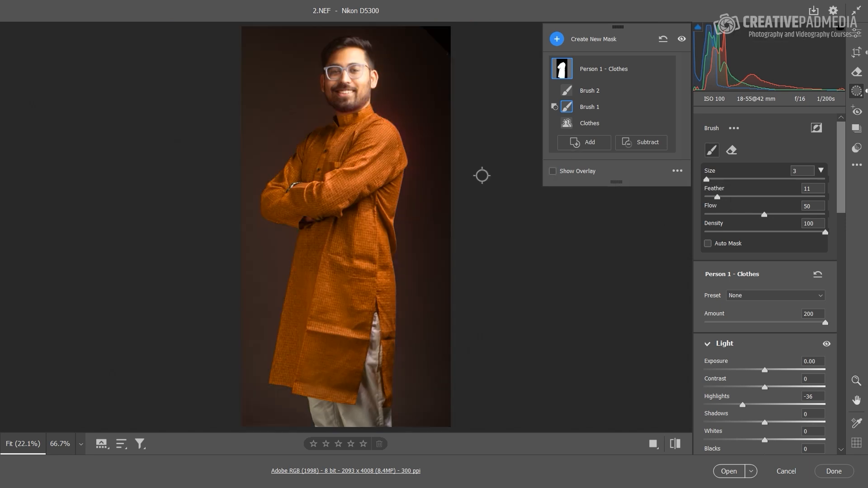